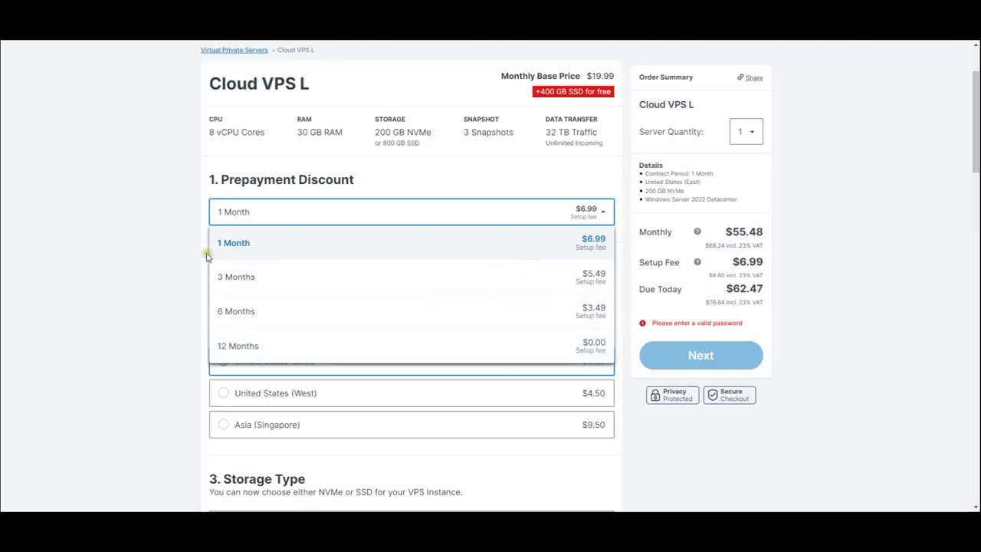
- Close the prepayment dropdown, keeping the 1 Month contract selected
click(136, 265)
- Scroll down to check the United States (East) region and 200 GB NVMe storage
scroll(138, 268, down, 2)
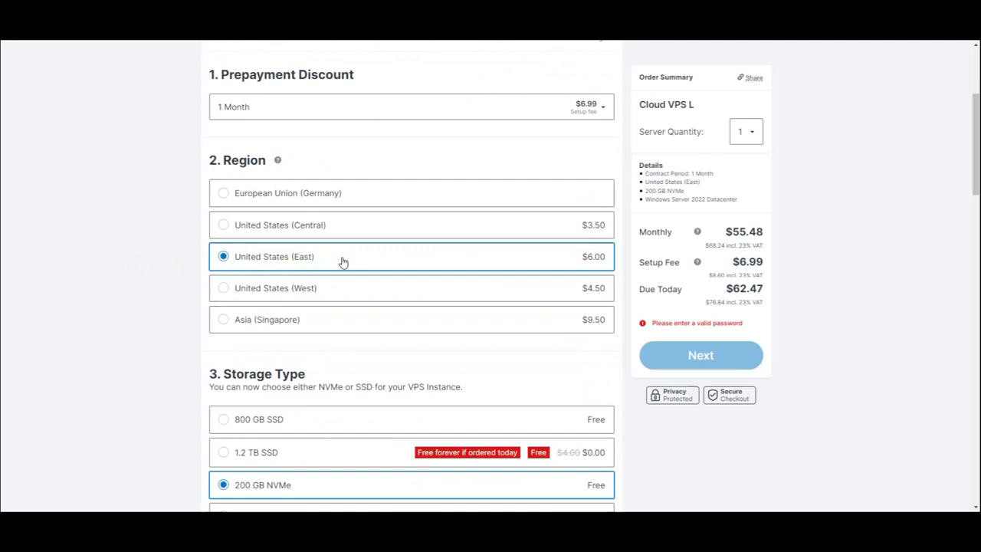
scroll(136, 285, down, 4)
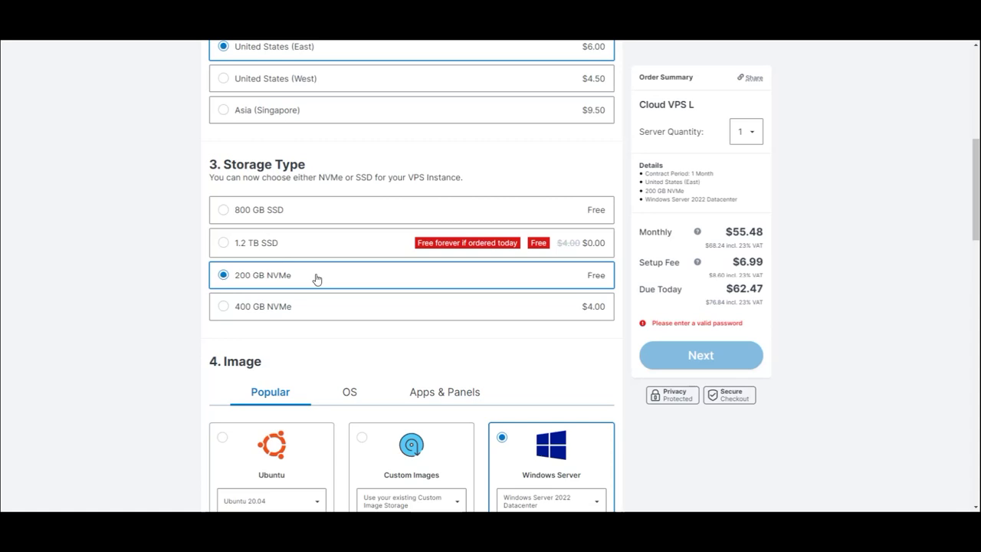
scroll(316, 279, down, 2)
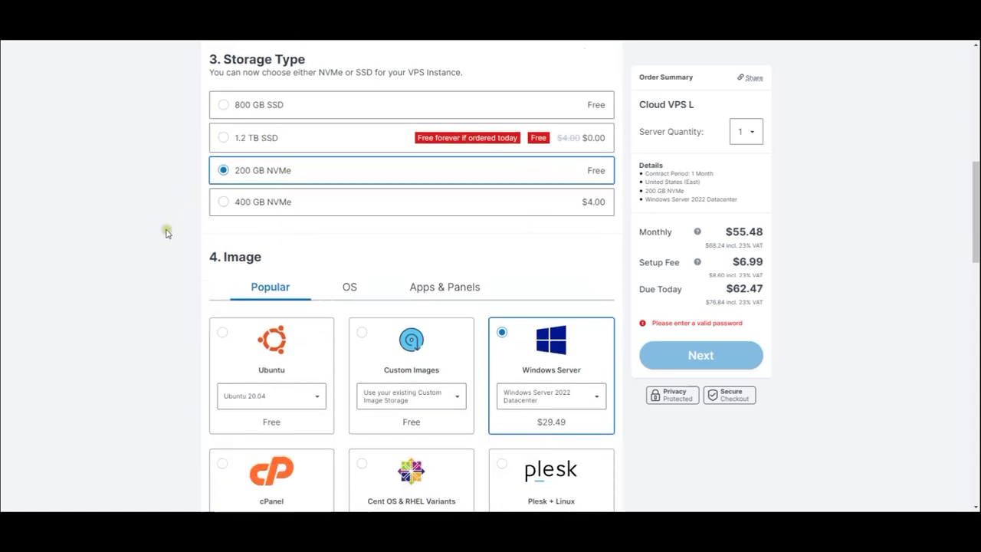
scroll(168, 242, down, 2)
scroll(171, 245, up, 2)
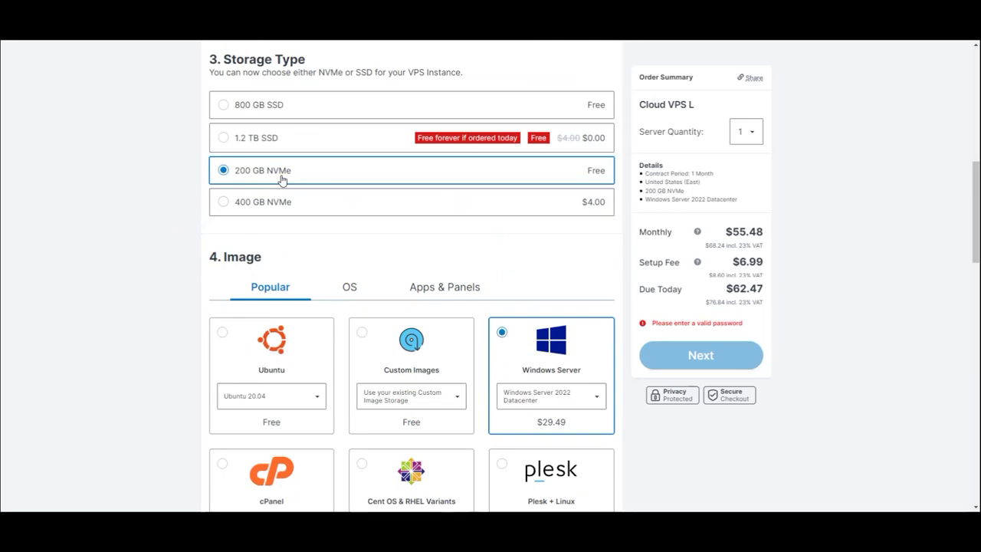
scroll(282, 179, down, 1)
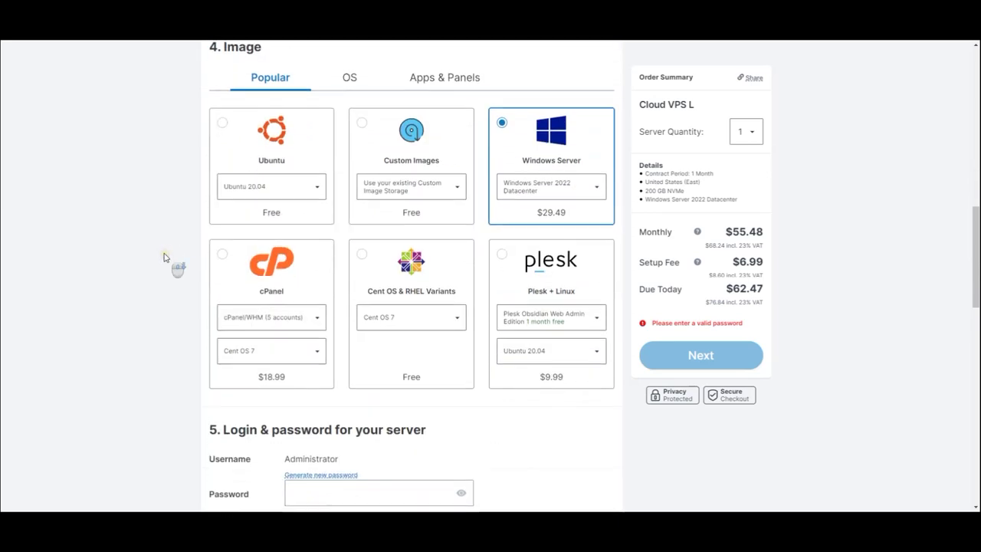
scroll(164, 257, down, 3)
- In section 5, enter the Windows server's administrator password, leaving networking and add-ons unchanged
scroll(164, 257, down, 1)
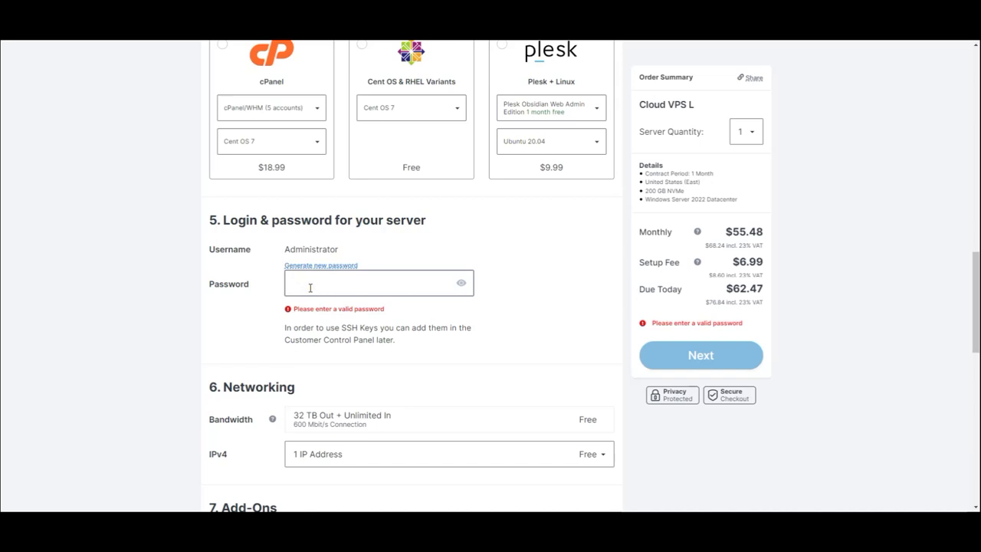
scroll(310, 288, down, 3)
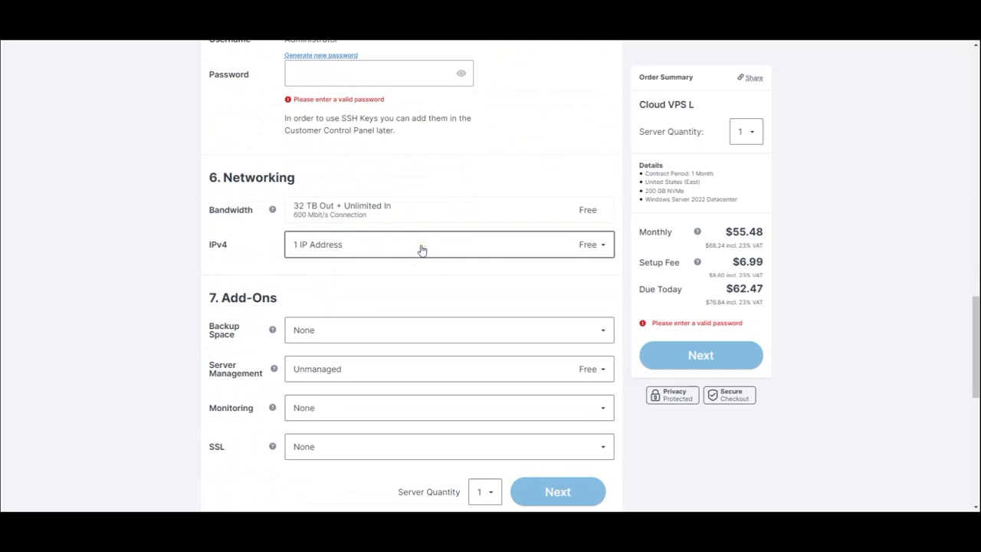
scroll(313, 284, down, 2)
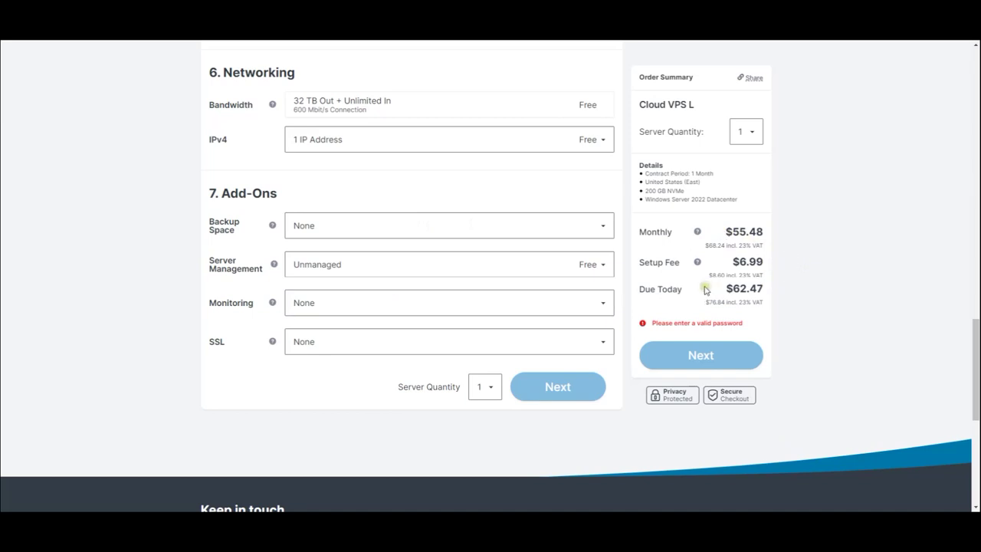
scroll(816, 336, up, 3)
click(395, 179)
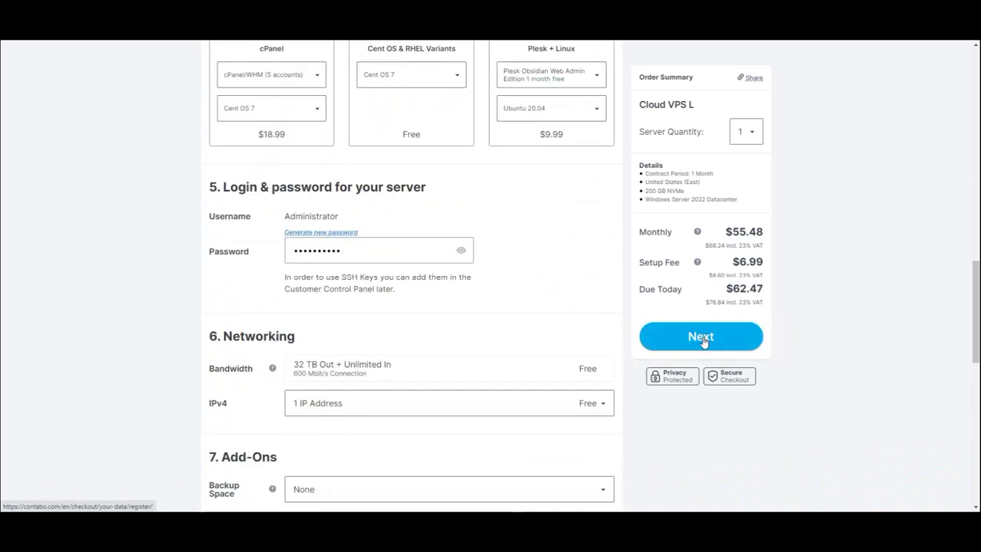
- Proceed from the Order Summary to the Register or Login customer data form and review it
click(702, 337)
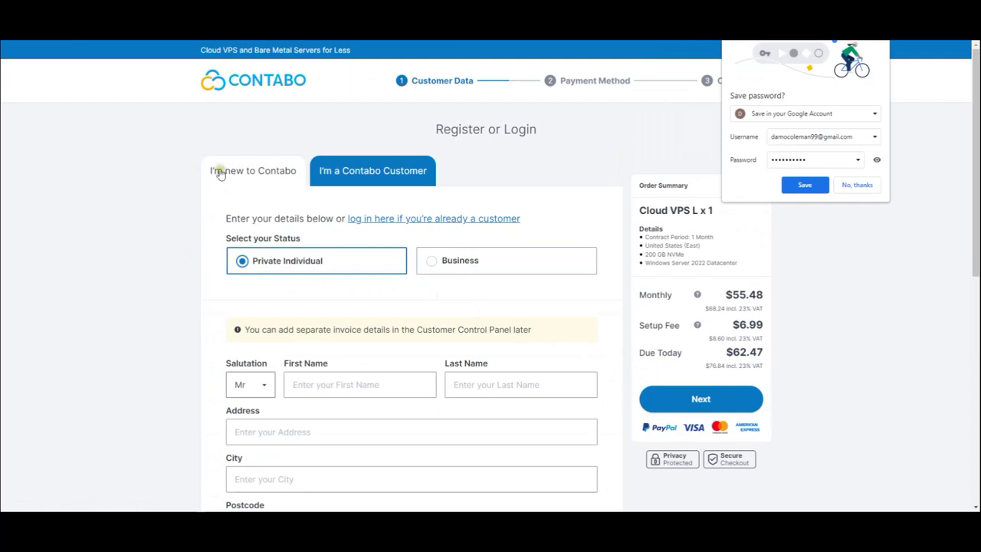
scroll(176, 251, down, 3)
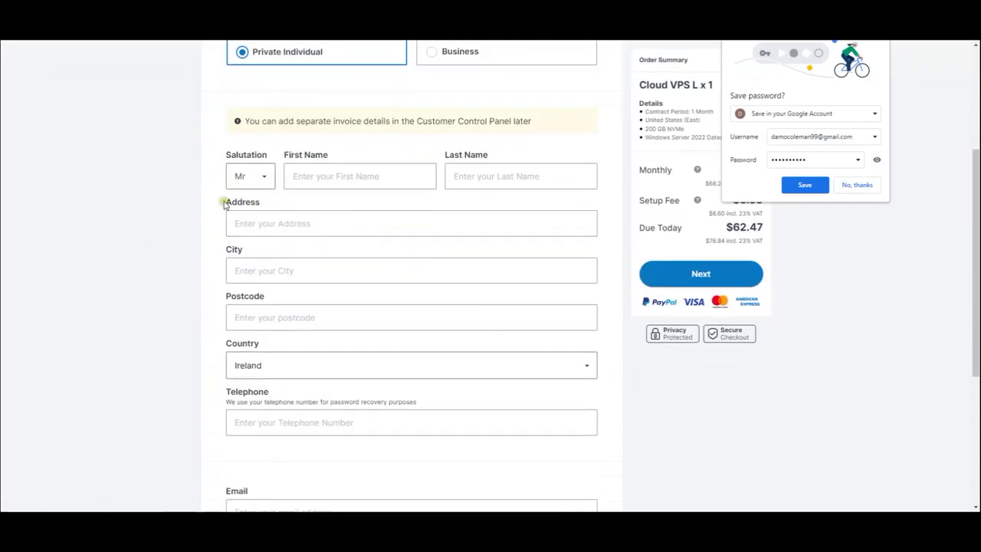
scroll(253, 215, up, 2)
scroll(195, 378, down, 4)
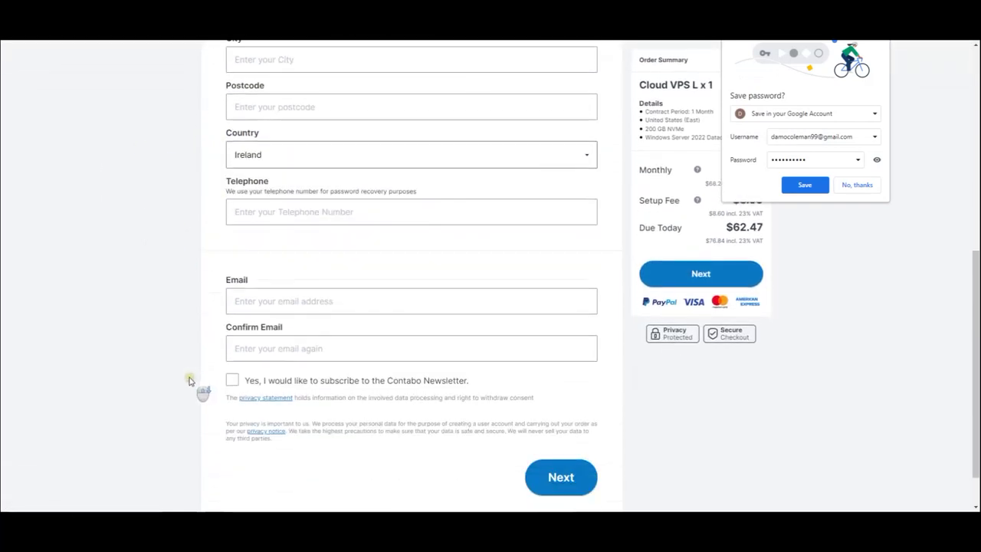
scroll(190, 355, up, 4)
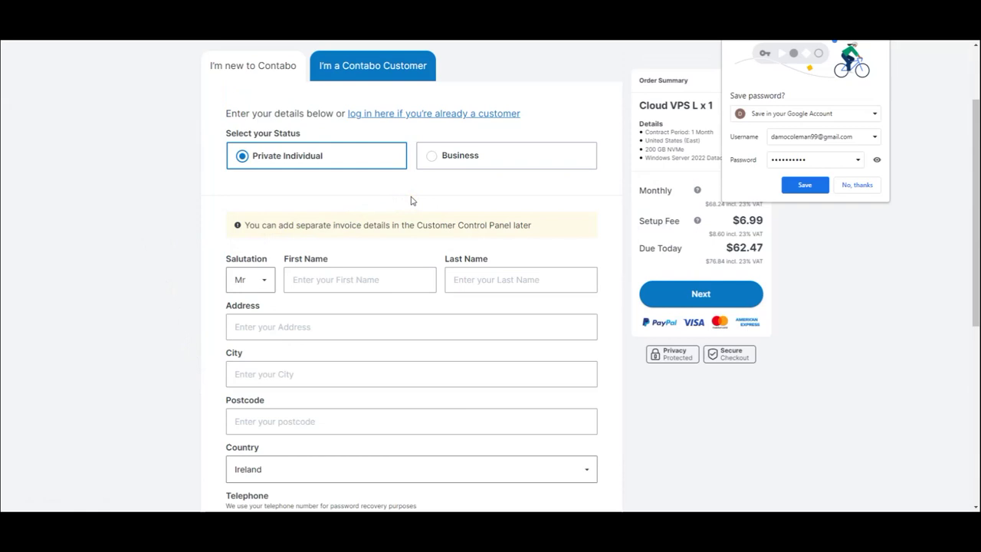
scroll(412, 201, up, 2)
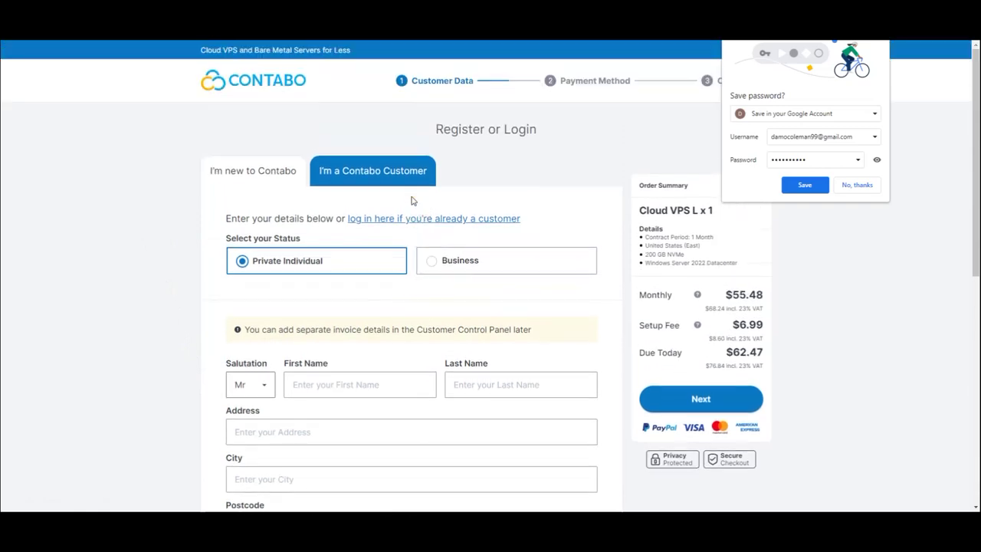
scroll(411, 200, down, 2)
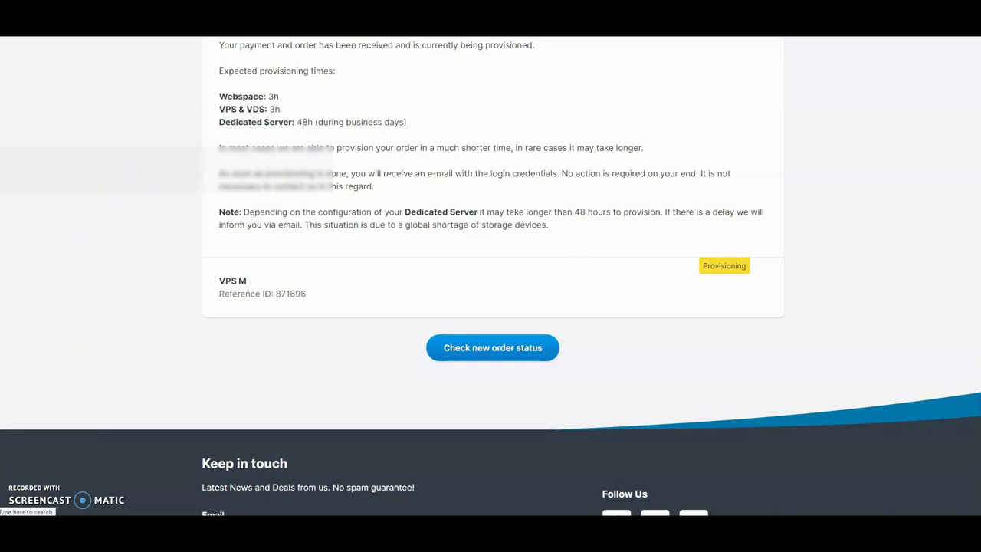
- Open Windows search from the taskbar
click(31, 525)
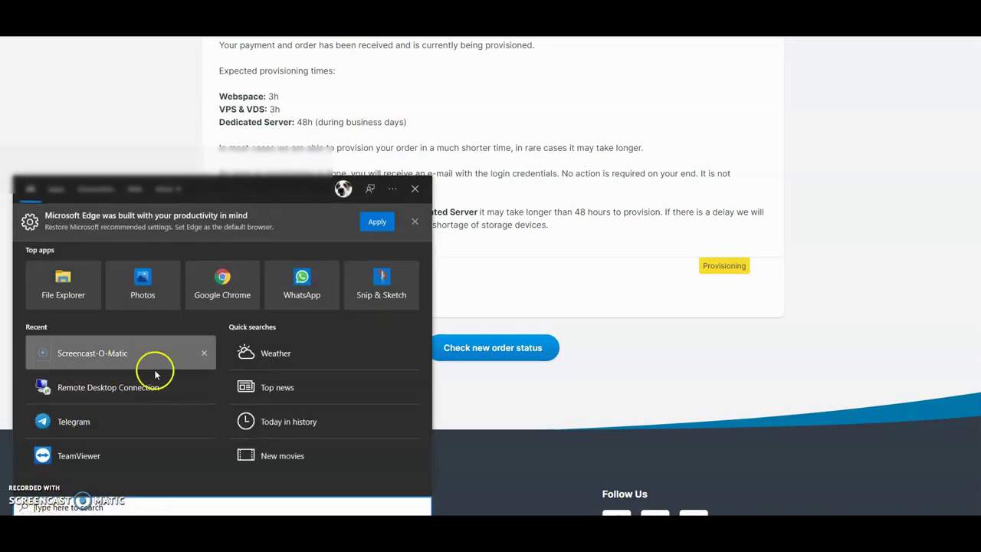
- Search for 'remote desktop', launch Remote Desktop Connection and bring its window into view
text(remote)
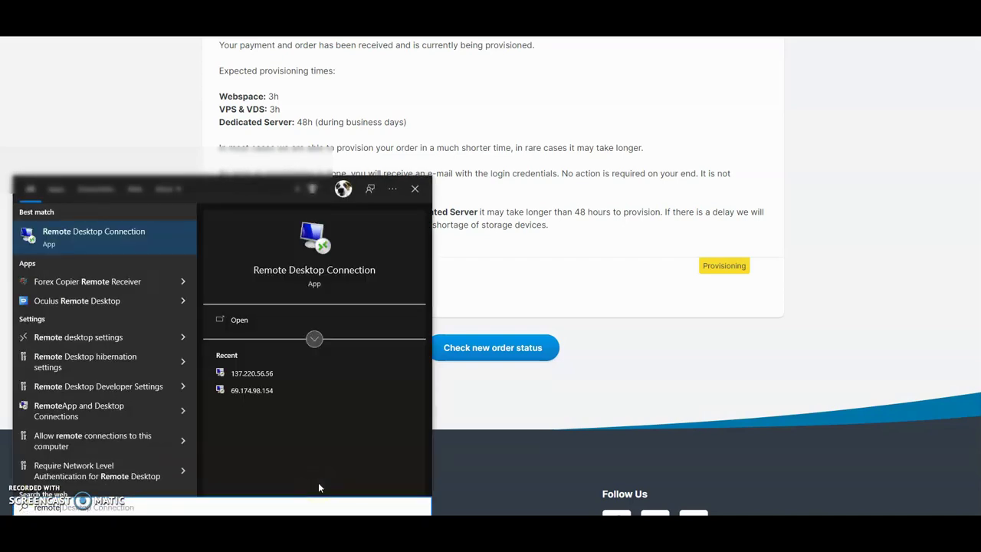
text( desktop)
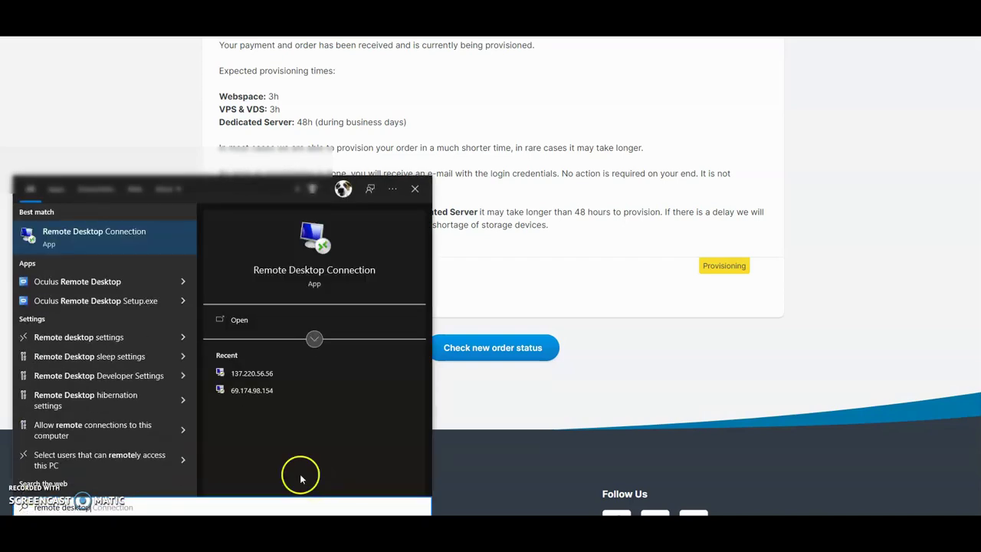
click(75, 240)
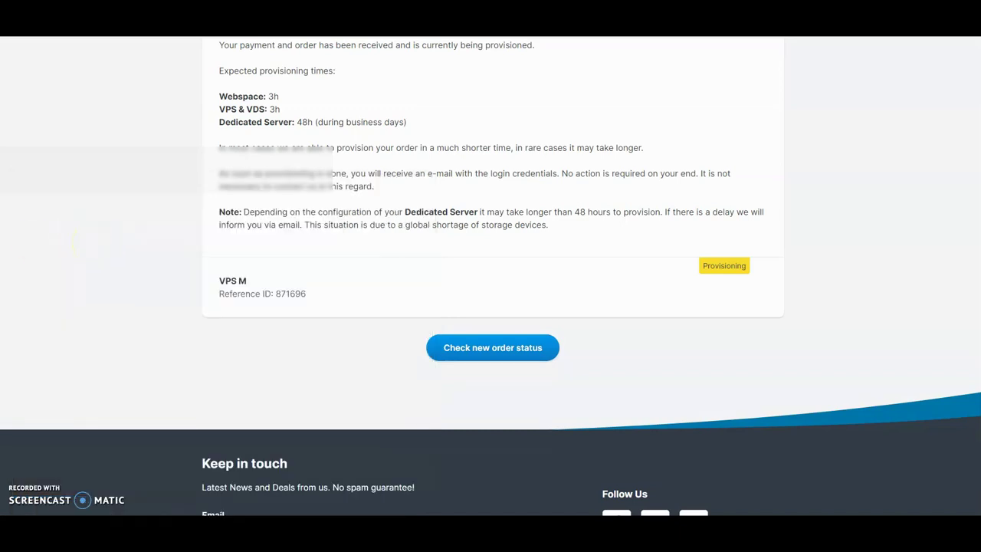
drag(0, 95, 231, 115)
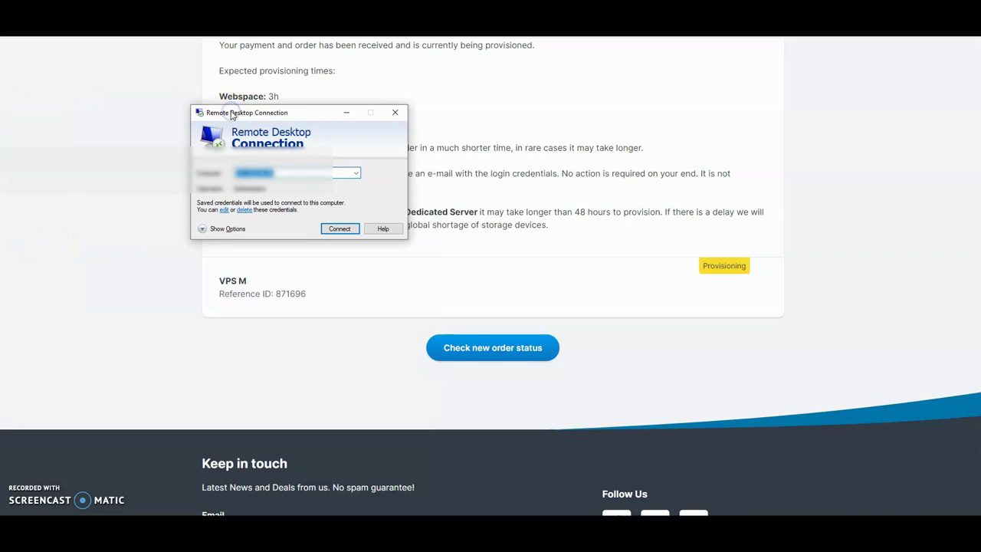
- Connect to the new server's IP address and accept its certificate warning
click(303, 147)
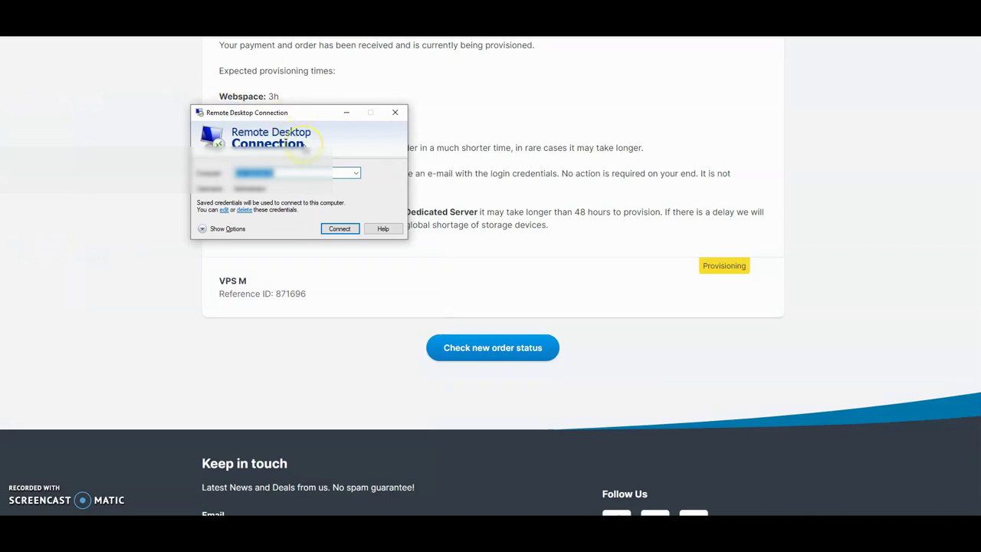
click(291, 173)
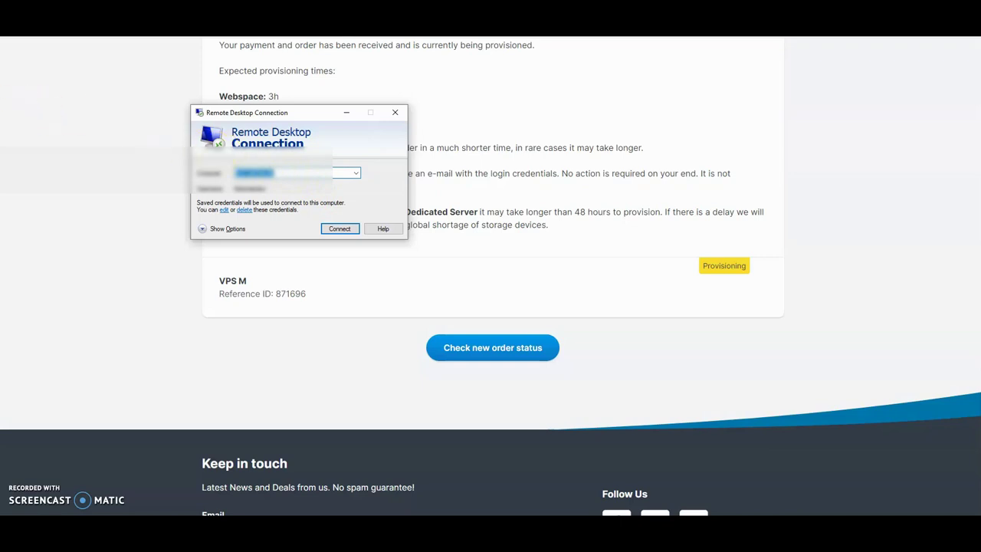
key(Return)
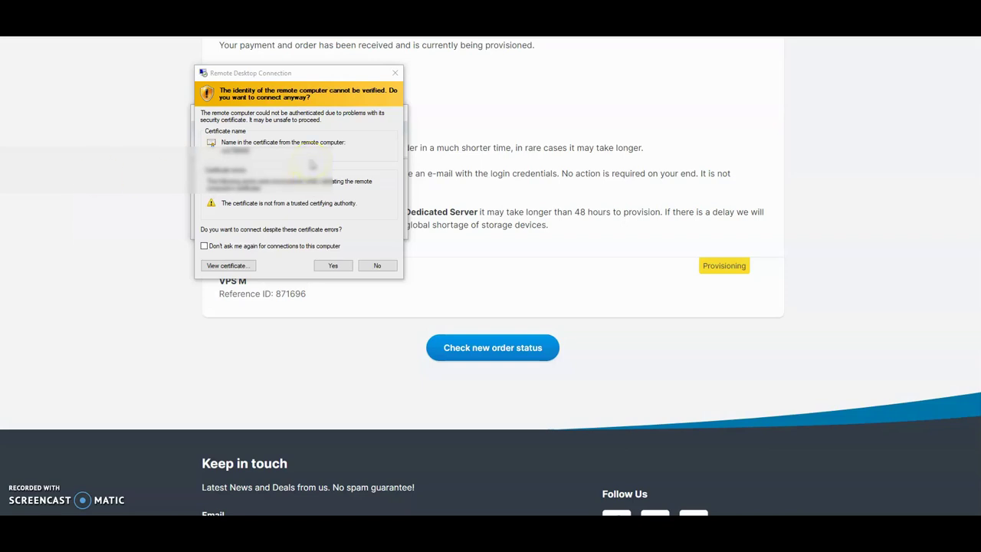
click(330, 266)
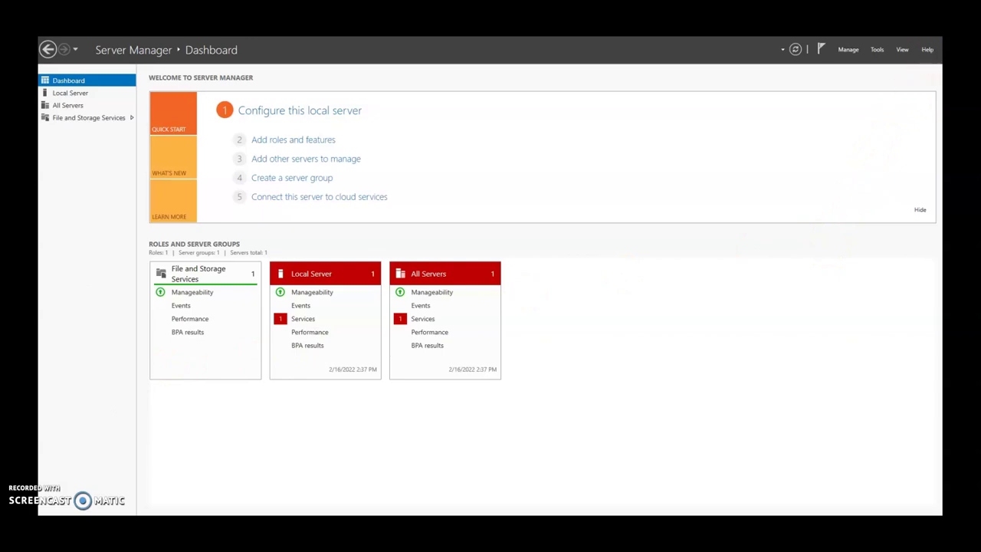
- Close Server Manager, dock the taskbar on the right edge, and start Edge past its privacy prompt
click(892, 29)
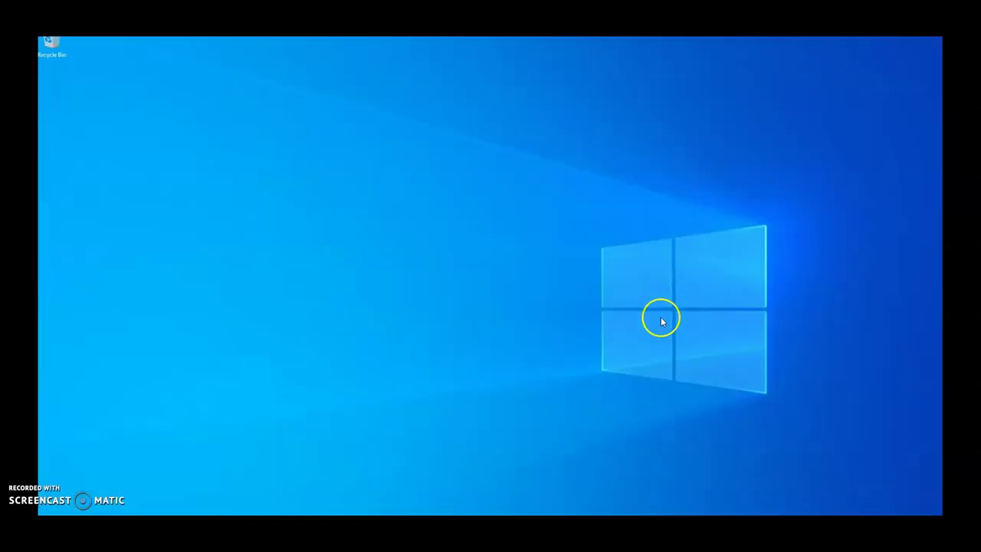
right_click(705, 527)
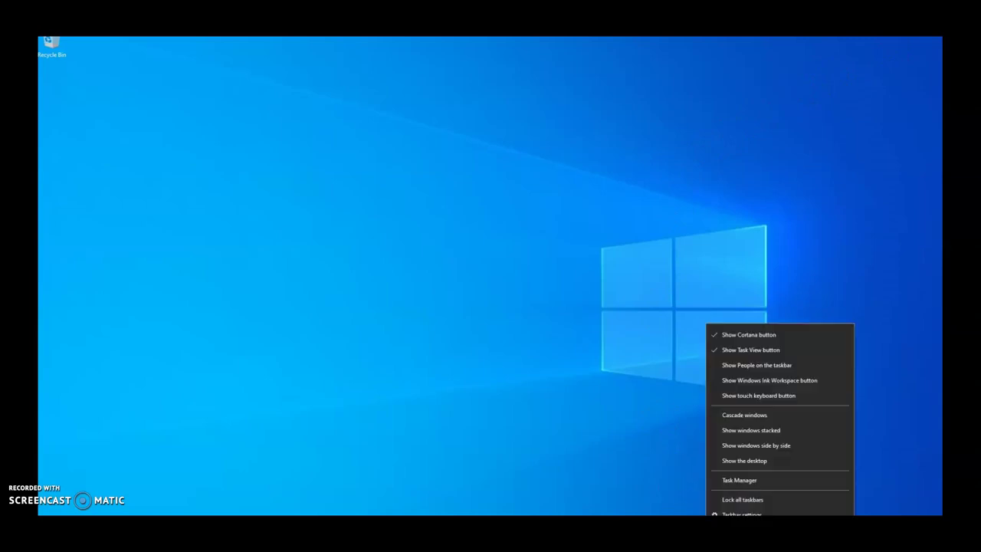
drag(706, 527, 828, 426)
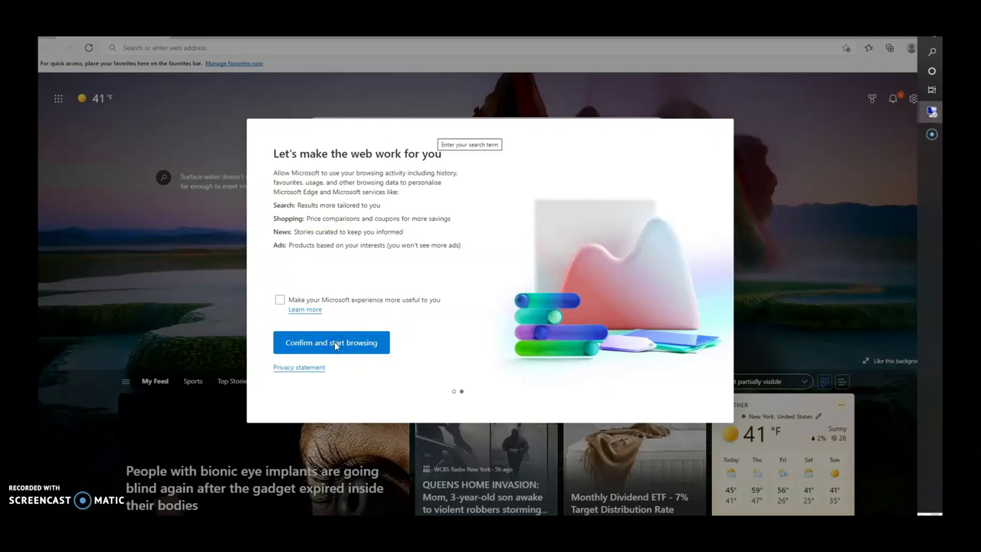
click(334, 344)
click(187, 47)
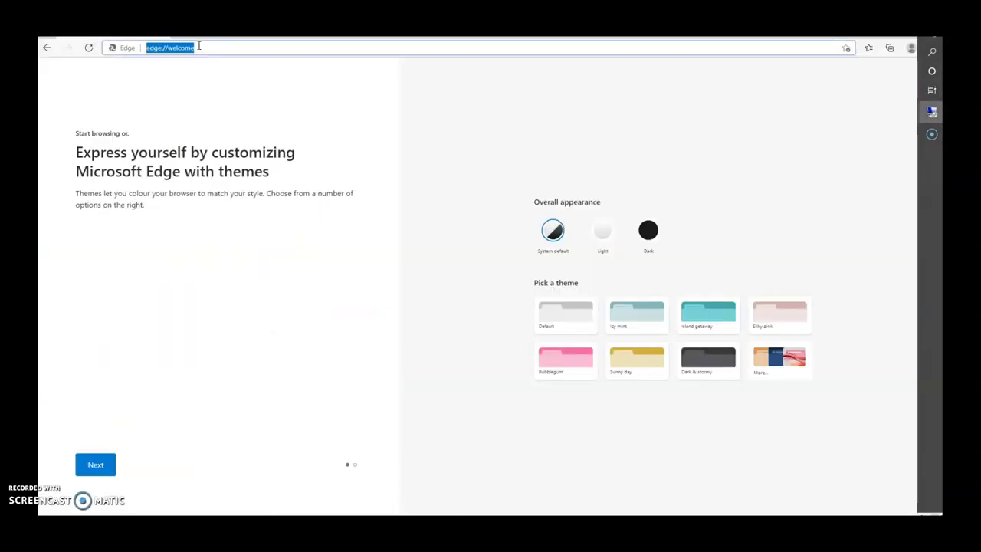
- Search Bing for 'ninjatrader download' and open NinjaTrader's Get Started page for the free platform
text(ni)
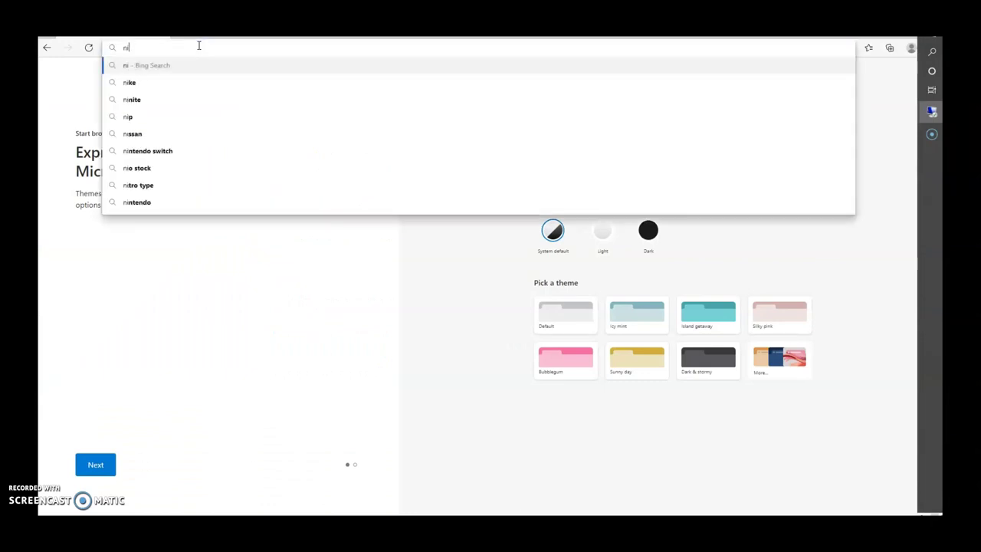
text(njatrader downl)
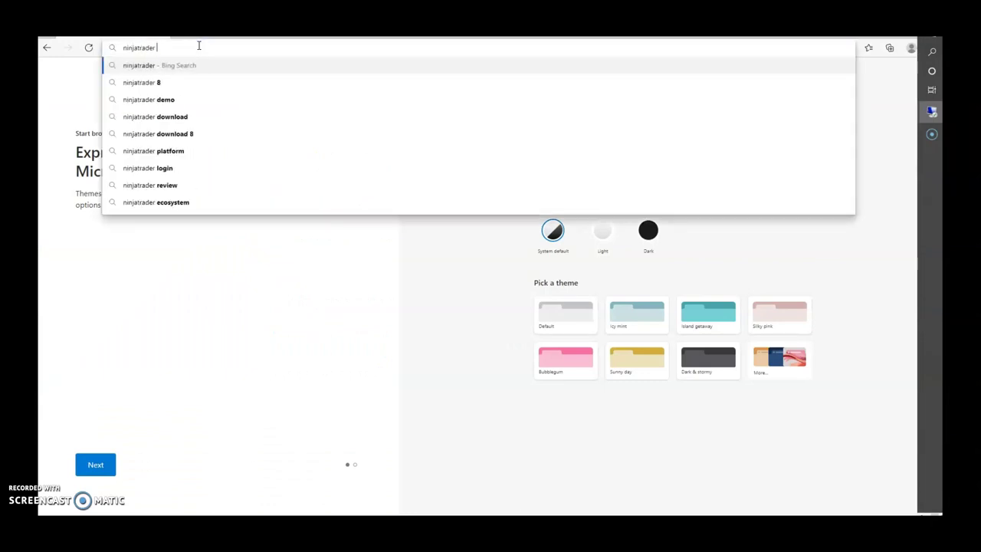
key(Return)
scroll(383, 175, down, 5)
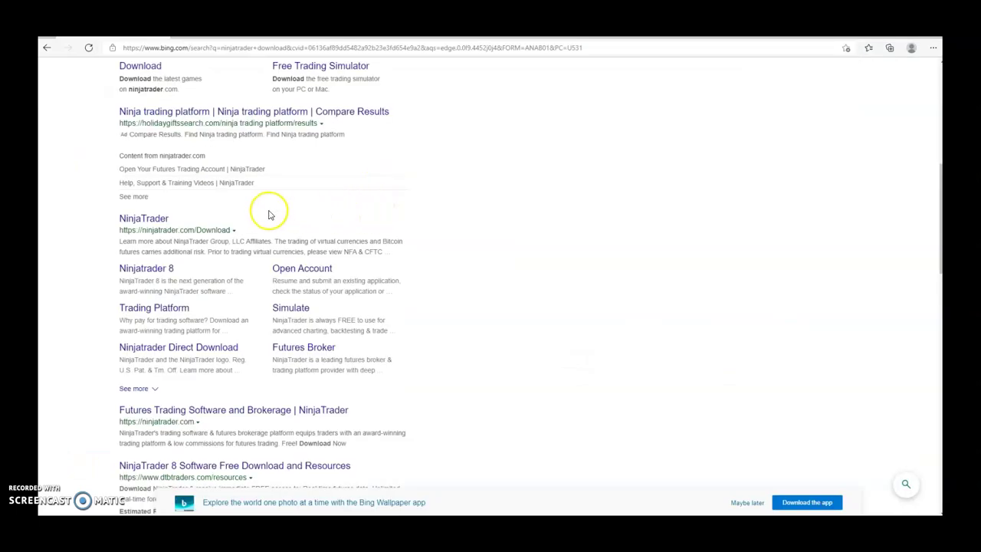
click(143, 221)
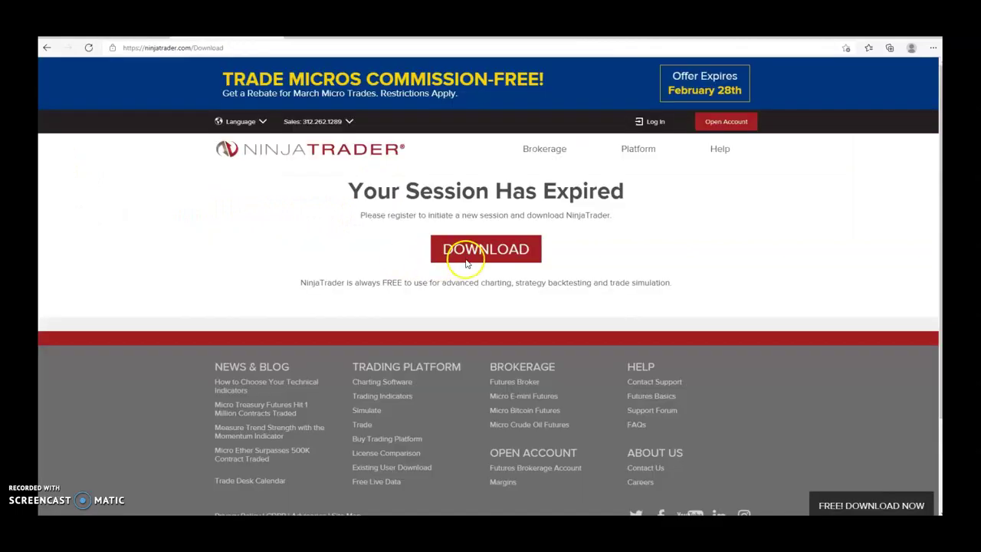
click(476, 256)
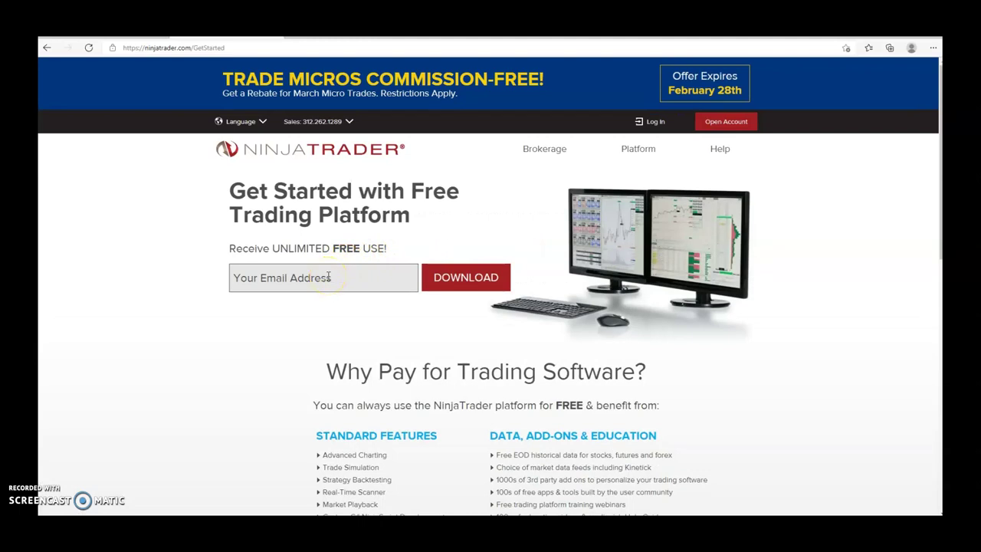
- Submit an e-mail address, decline free live data, then download and run the NinjaTrader 8.0.25.0 installer
click(328, 276)
click(448, 278)
click(508, 304)
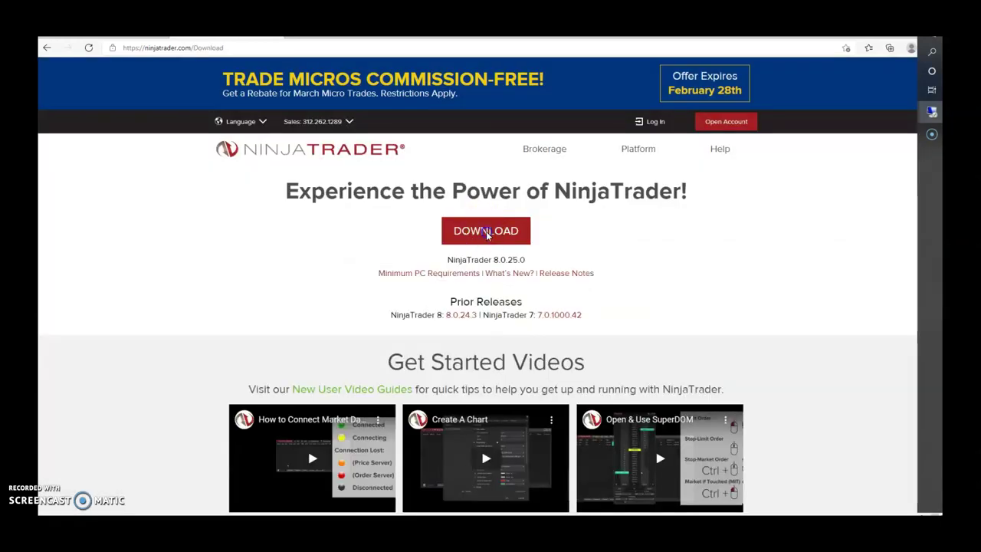
click(485, 233)
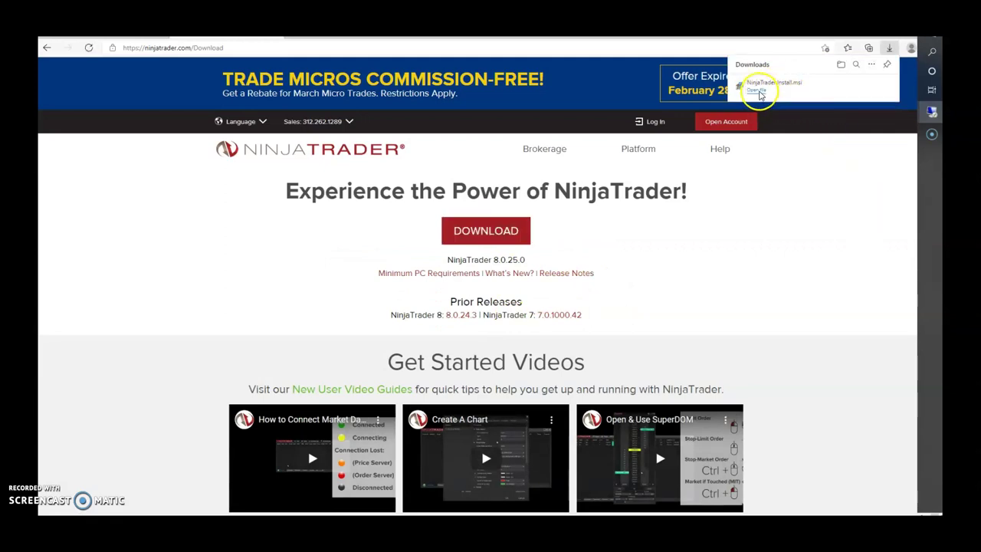
click(757, 90)
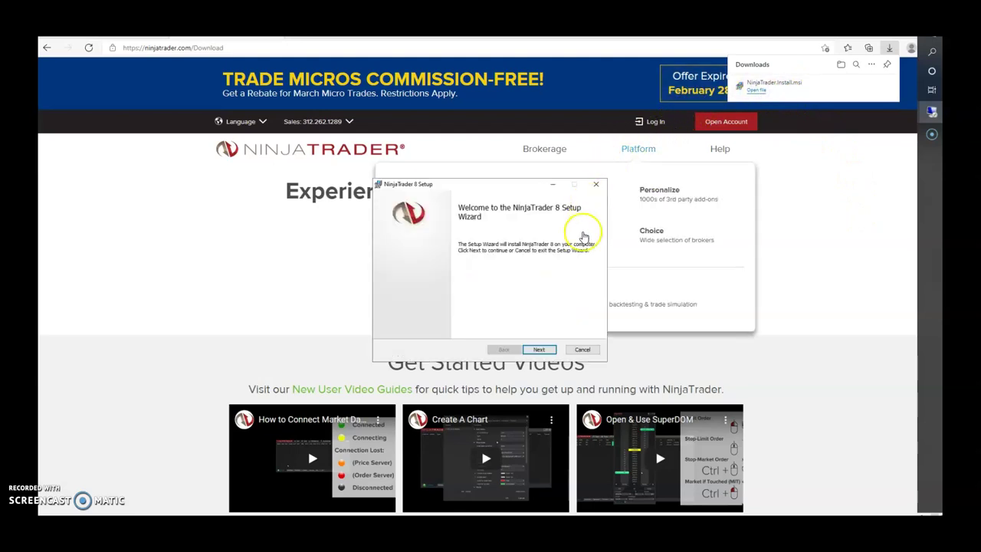
- Accept the NinjaTrader 8 Terms of Service Agreement and run the setup through to Finish
click(540, 349)
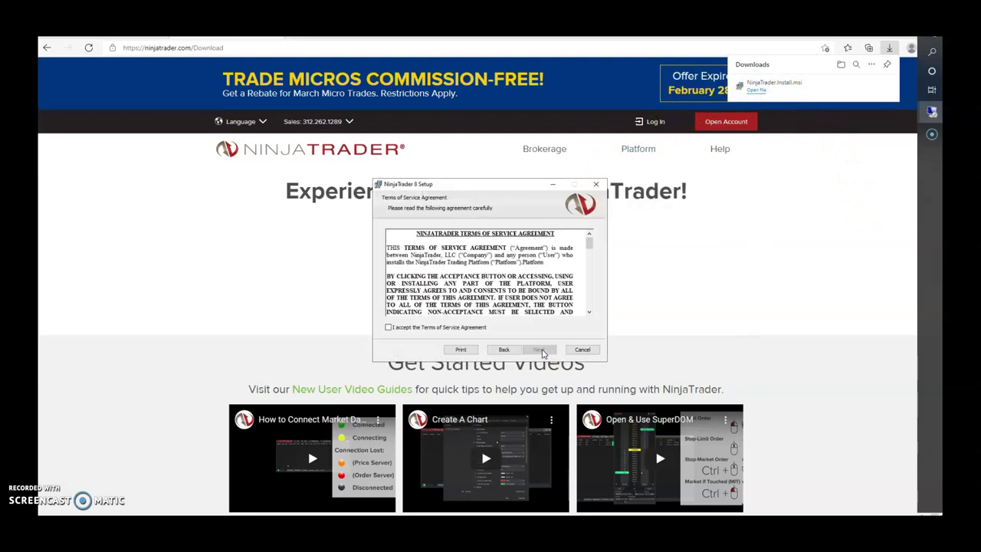
click(449, 329)
click(545, 350)
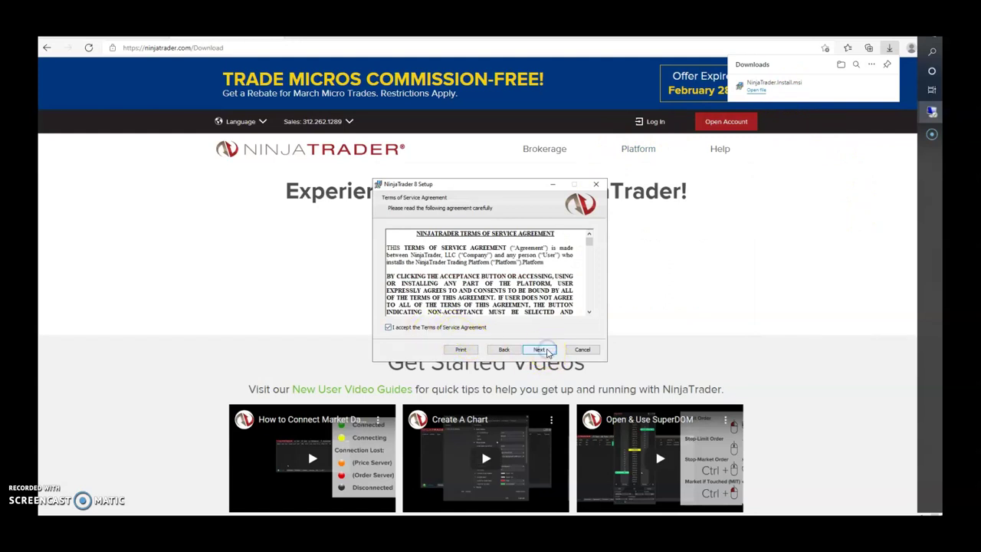
click(546, 349)
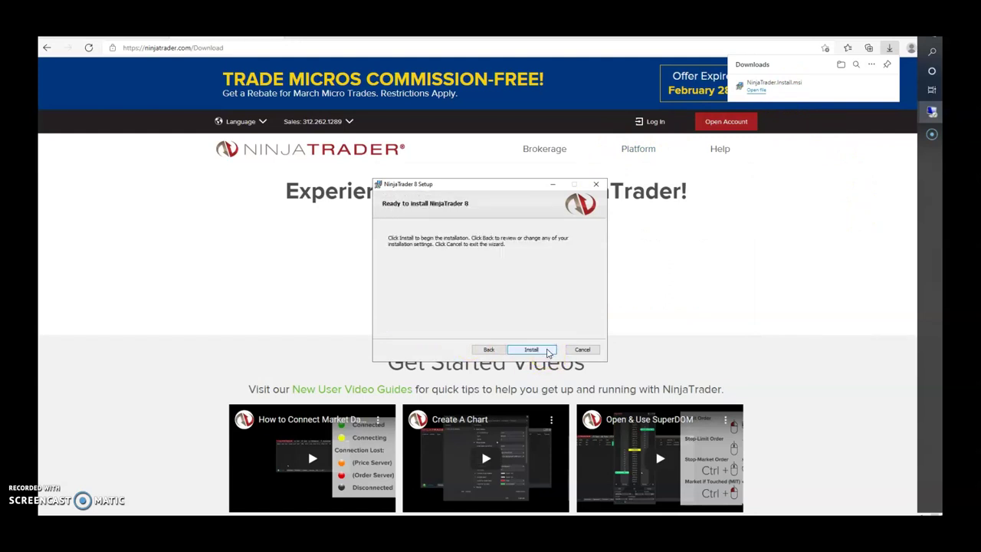
click(546, 349)
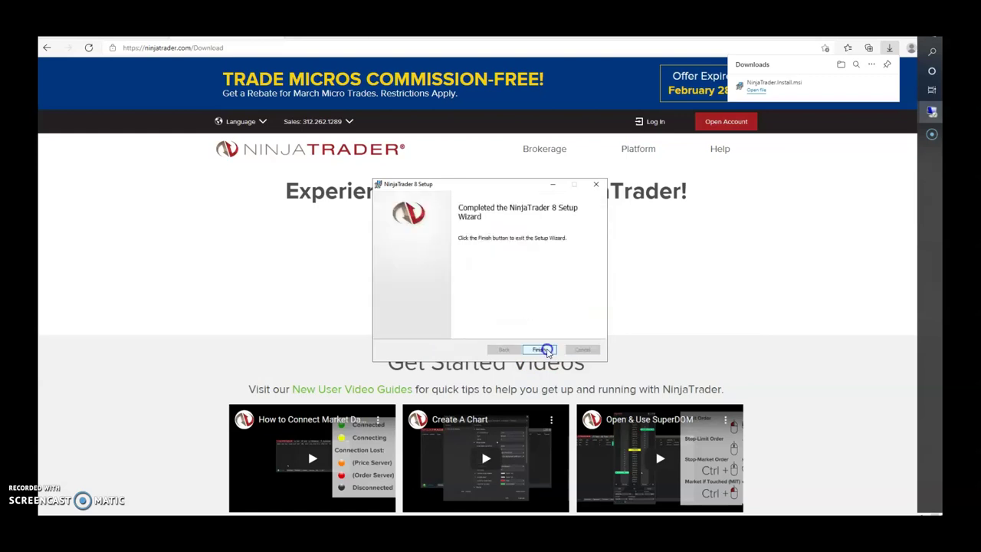
click(546, 349)
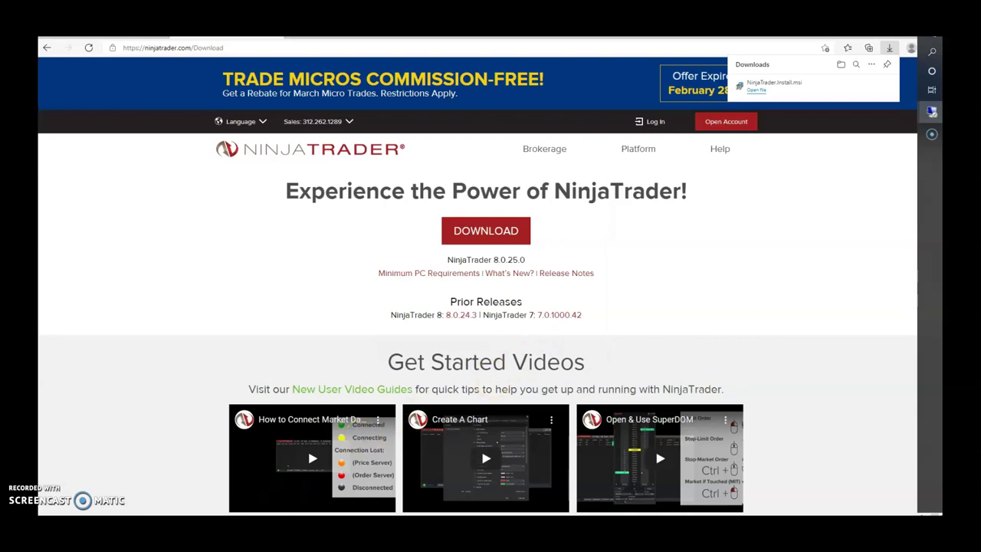
key(super+d)
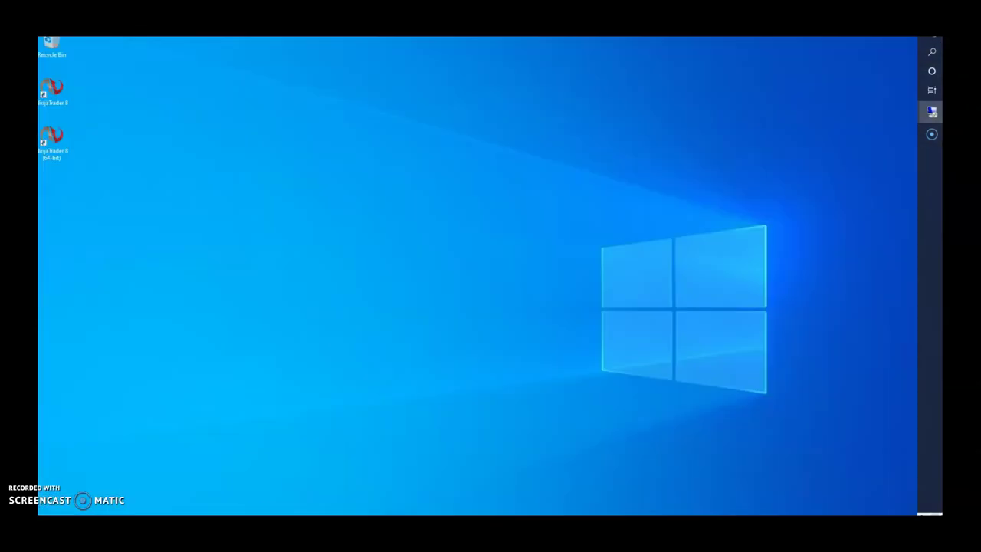
- Launch NinjaTrader 8 (64-bit) from its desktop shortcut
double_click(55, 136)
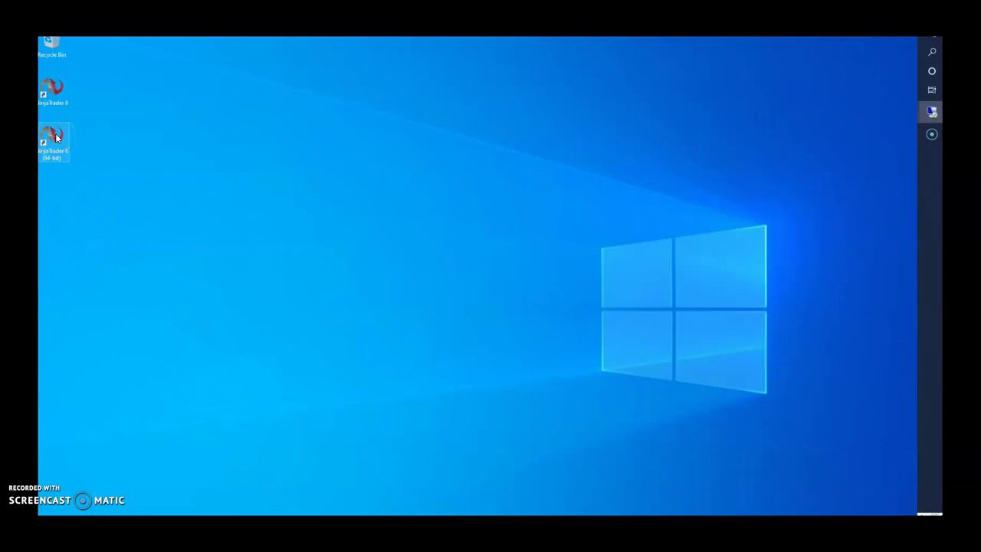
click(311, 215)
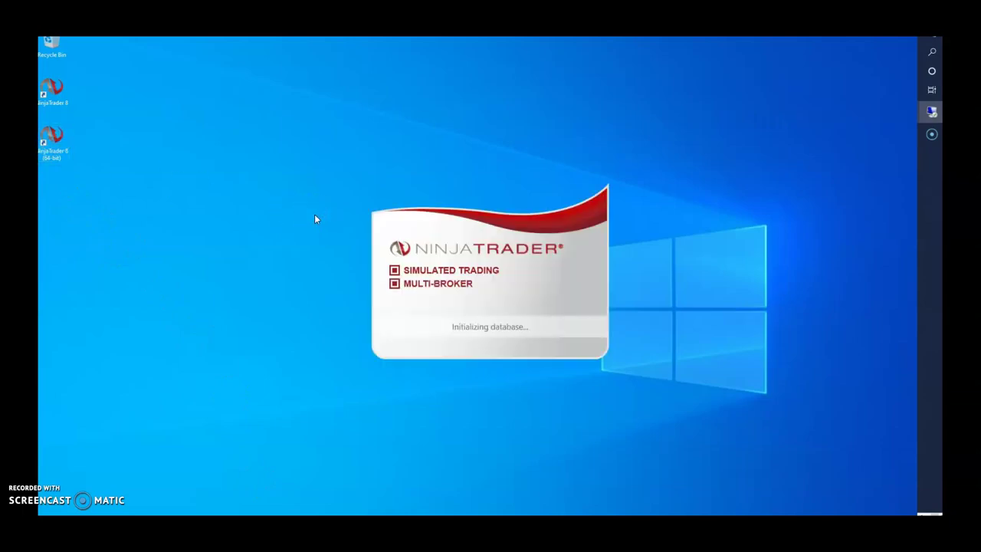
click(416, 287)
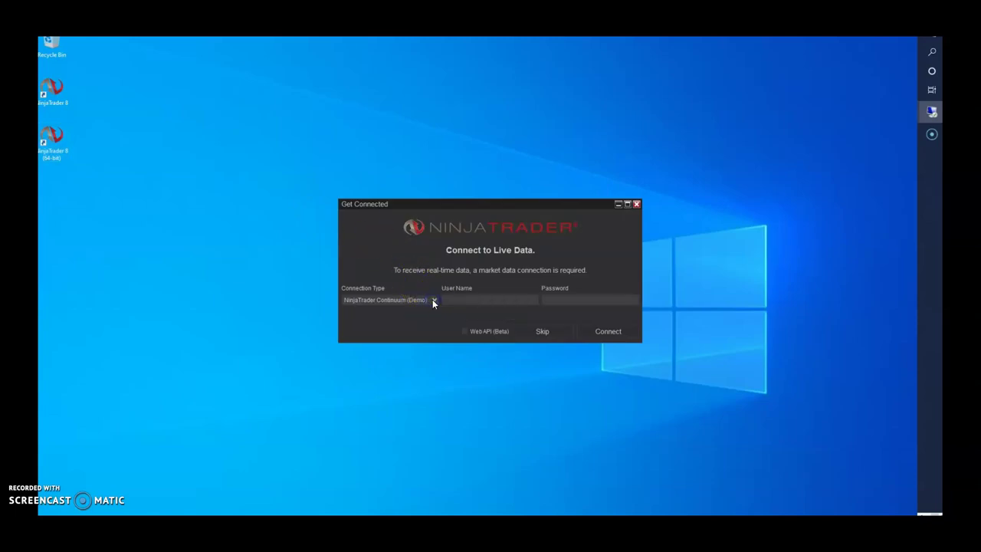
- Set Connection Type to <Other> and skip connecting to live market data
click(432, 300)
click(355, 390)
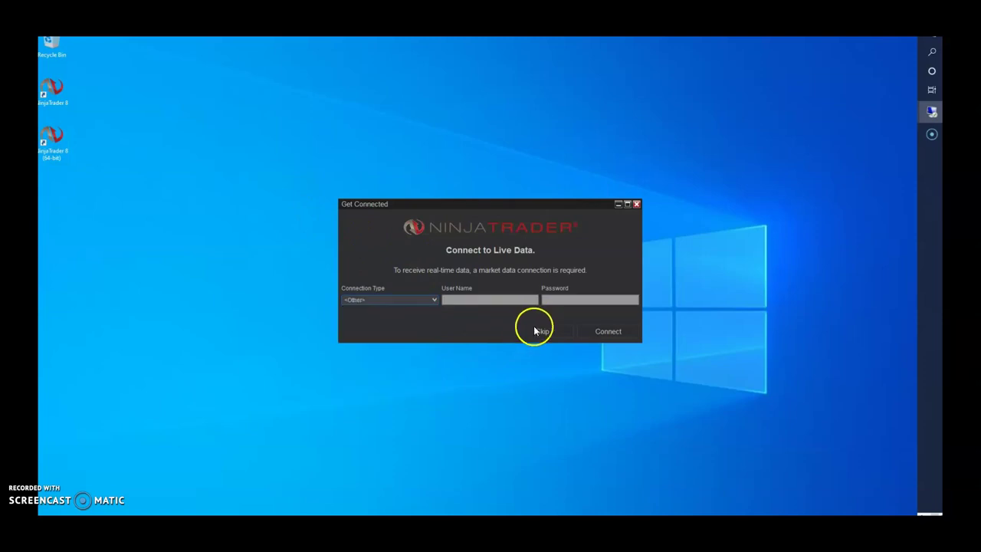
click(534, 335)
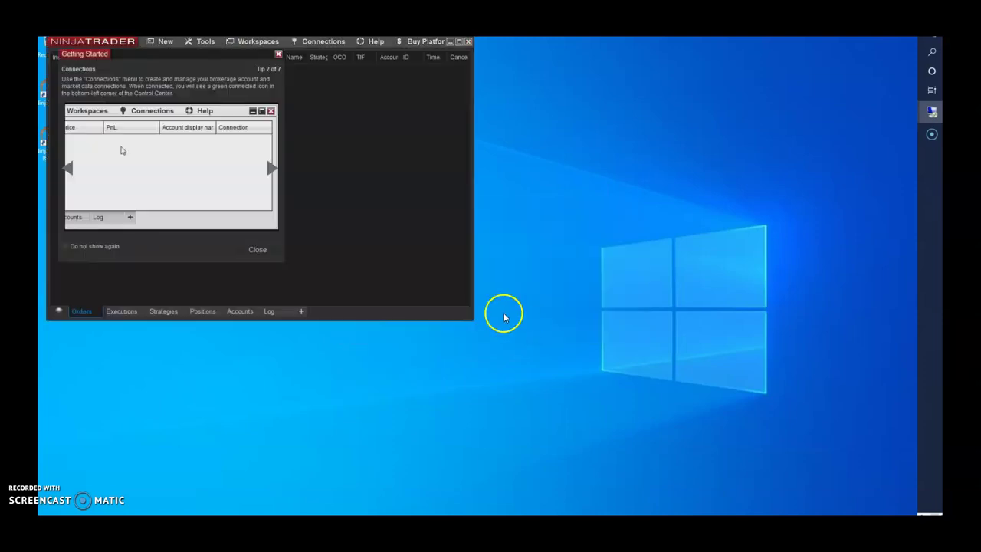
click(460, 43)
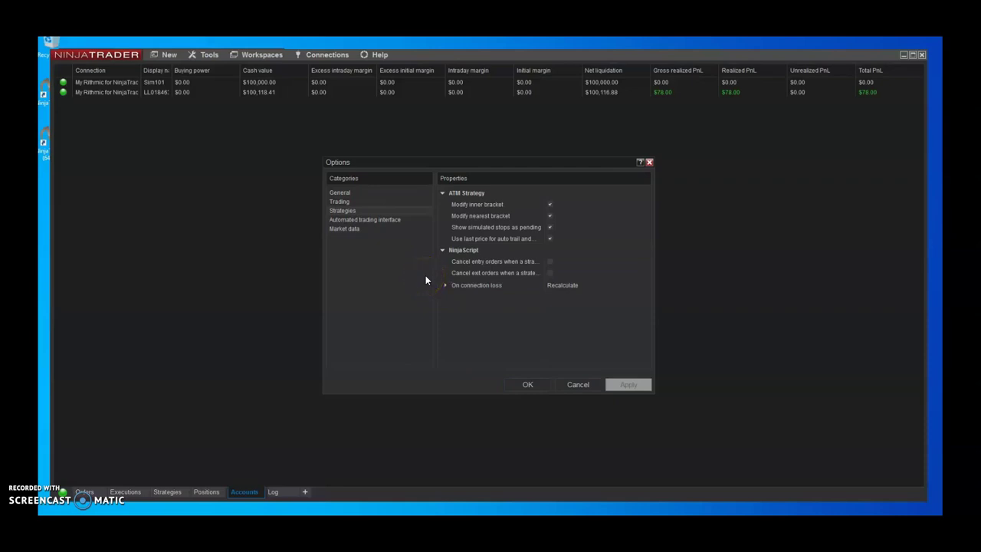
- Close the Options window, then choose New > Chart to bring up the Data Series dialog
click(649, 163)
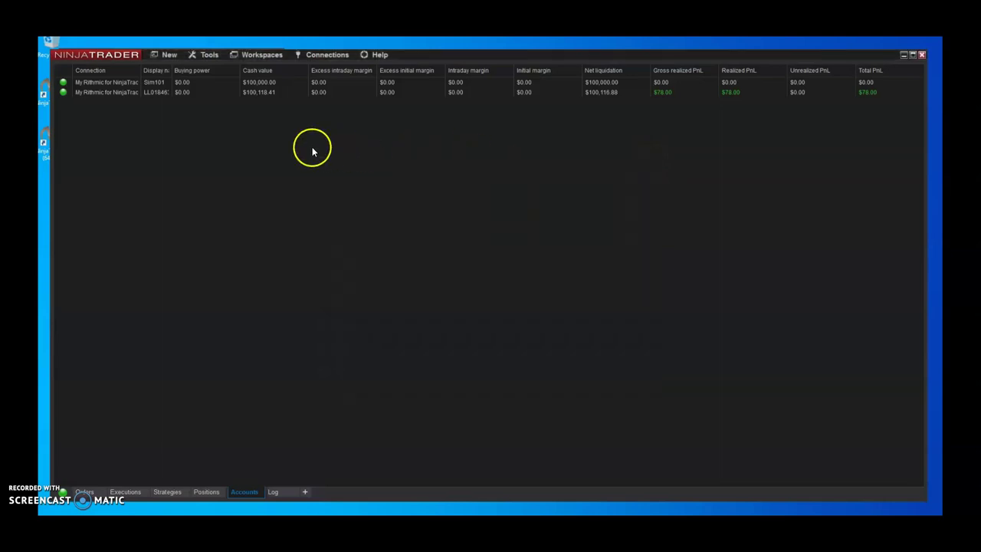
click(167, 53)
click(176, 138)
click(535, 238)
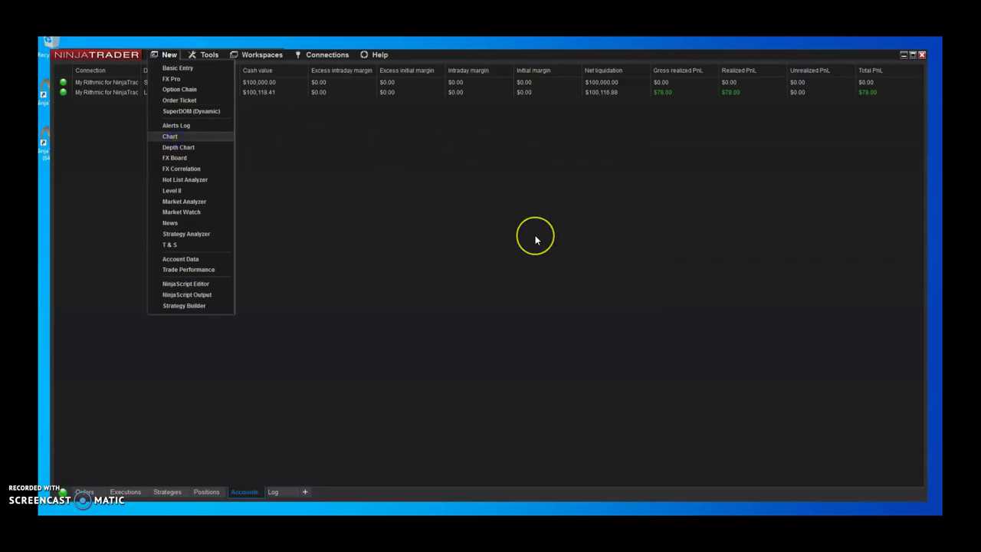
click(487, 226)
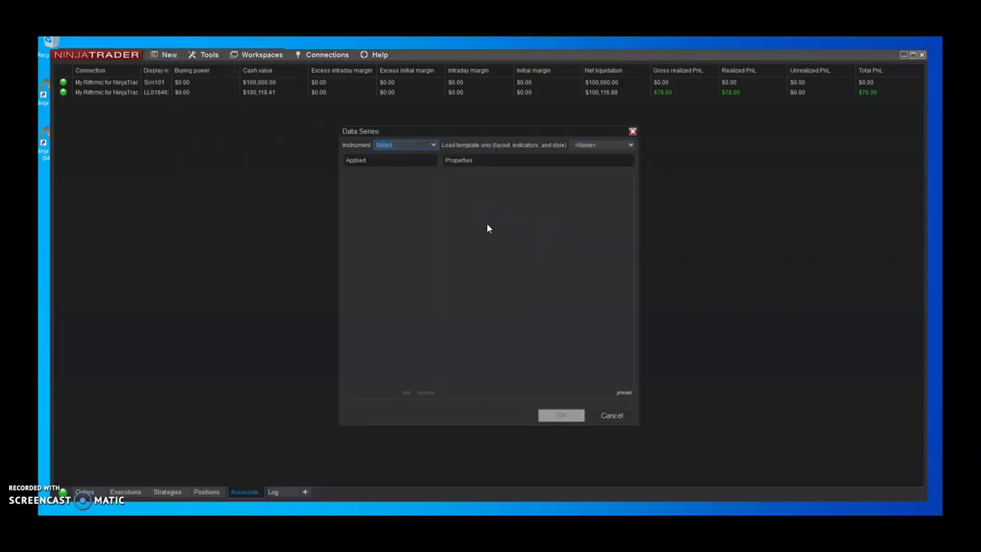
click(498, 206)
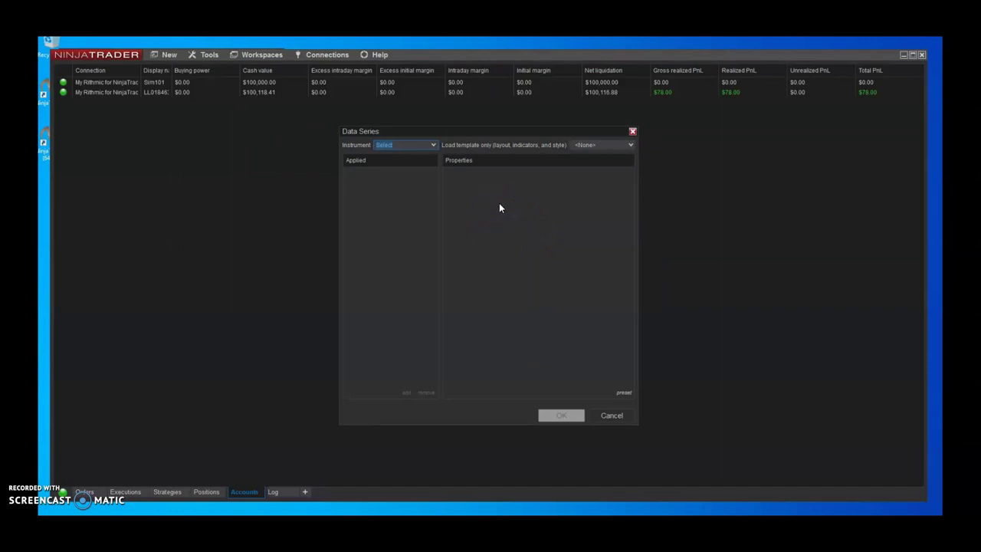